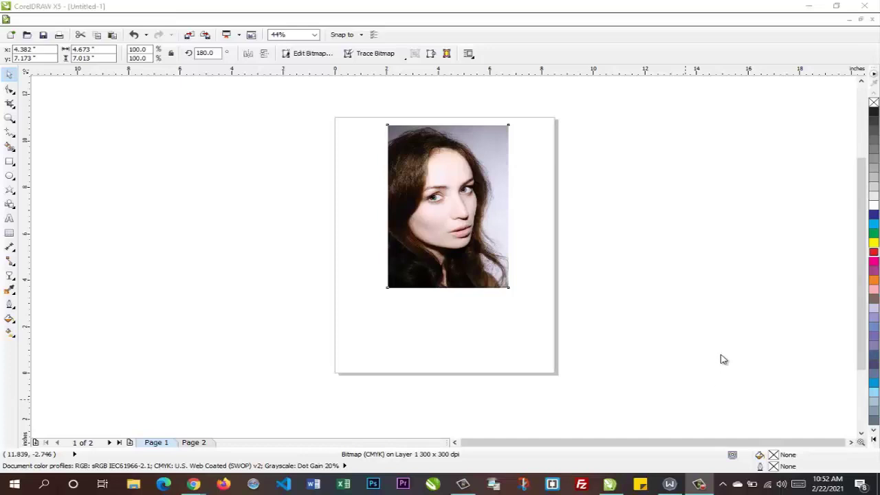
Step: Select the portrait photo and move it slightly lower on the page
click(482, 217)
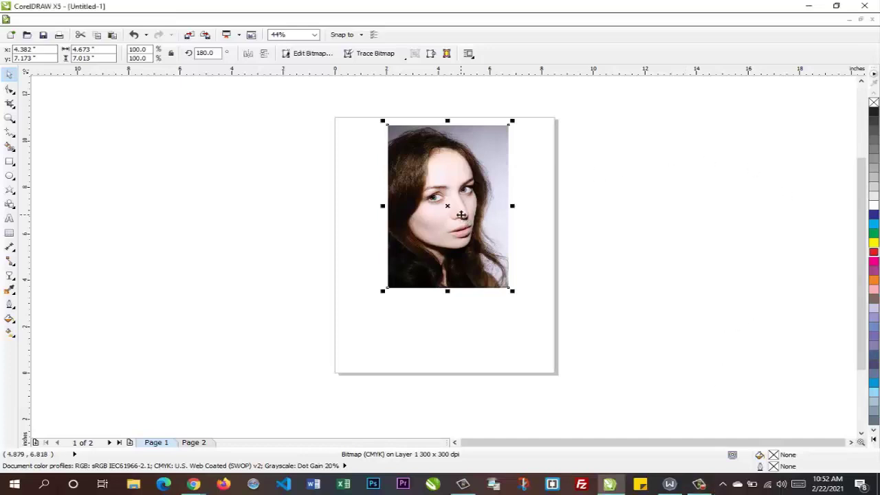
drag(450, 223, 449, 225)
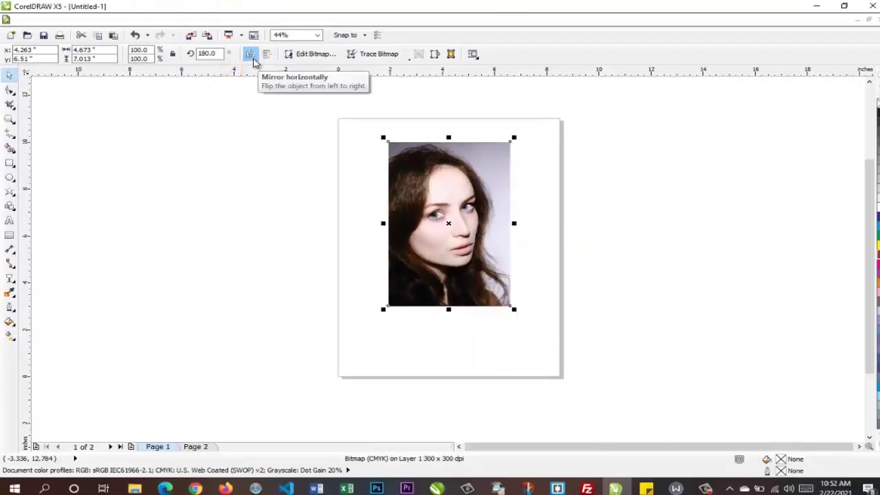
Step: Try mirroring the portrait horizontally and vertically, reversing each flip to restore its original orientation
click(251, 55)
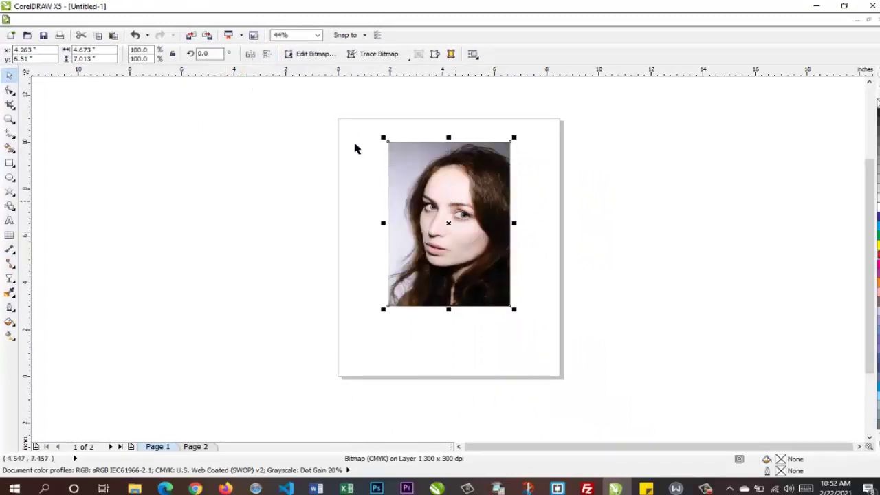
click(251, 55)
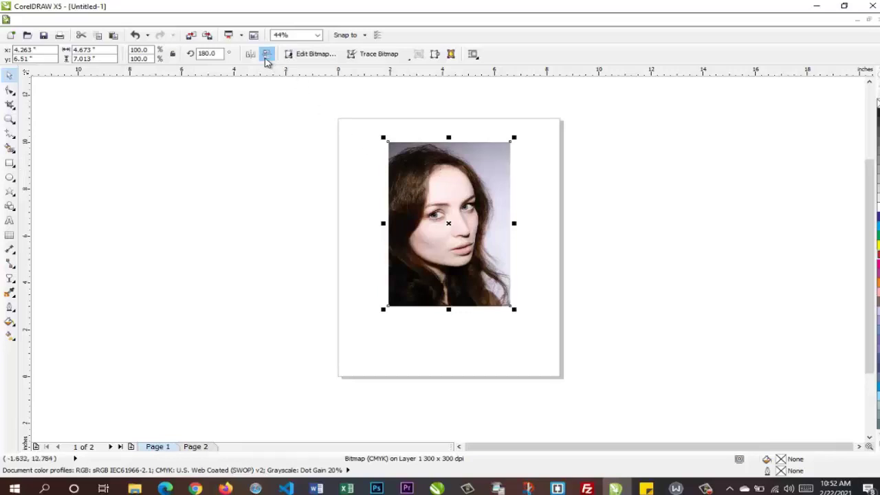
click(267, 55)
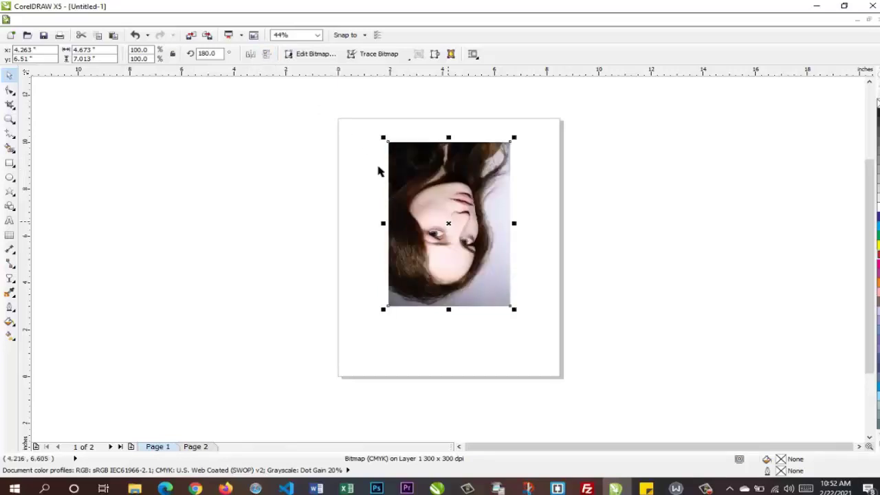
click(267, 55)
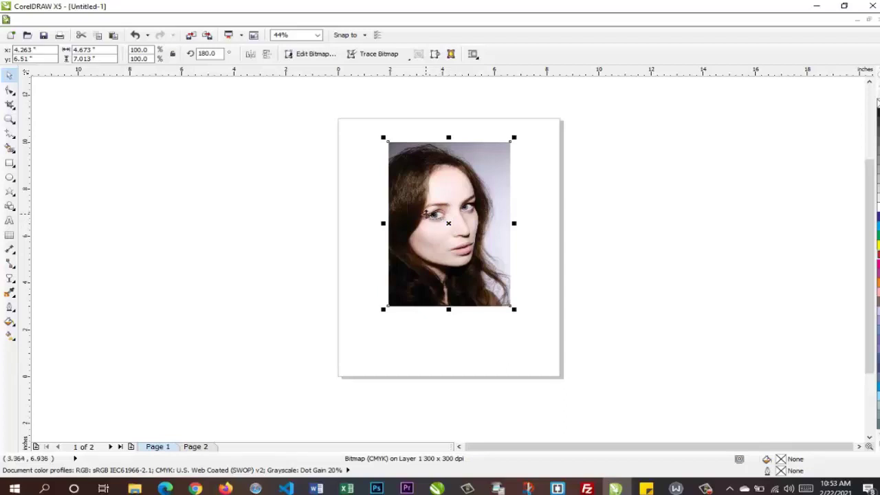
Step: Copy the portrait to the empty area beside the page, shift the copy closer, and delete it
drag(426, 213, 627, 224)
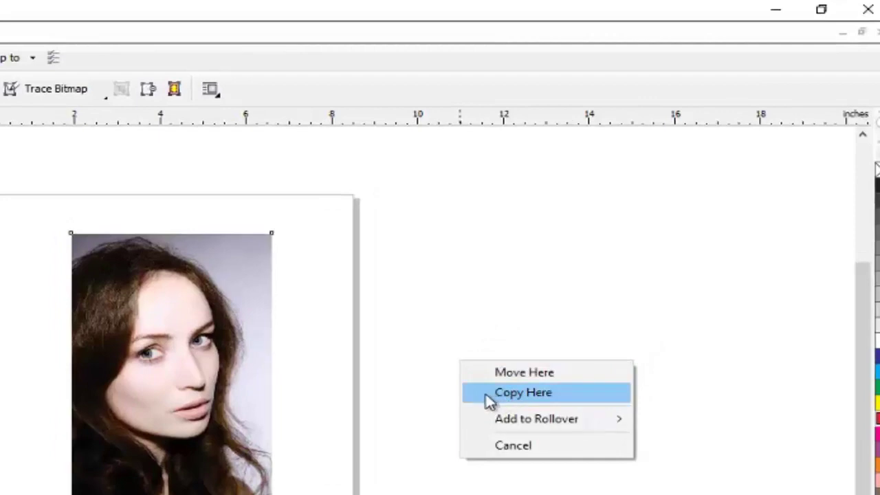
click(487, 393)
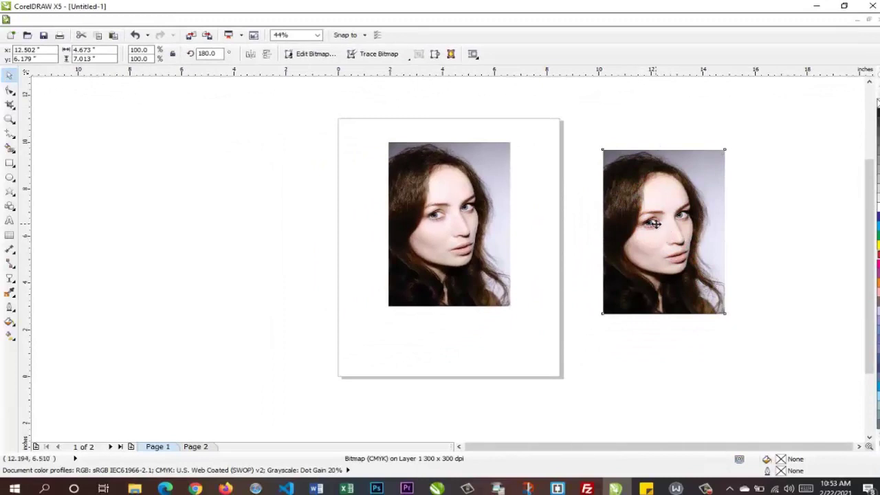
drag(655, 224, 616, 221)
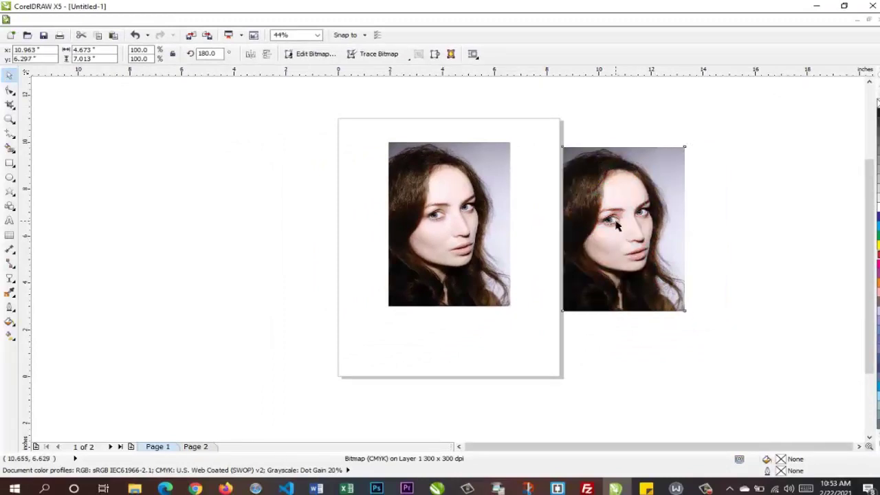
key(Delete)
Step: Duplicate the original portrait and move the duplicate to its right, partly overlapping it
click(458, 222)
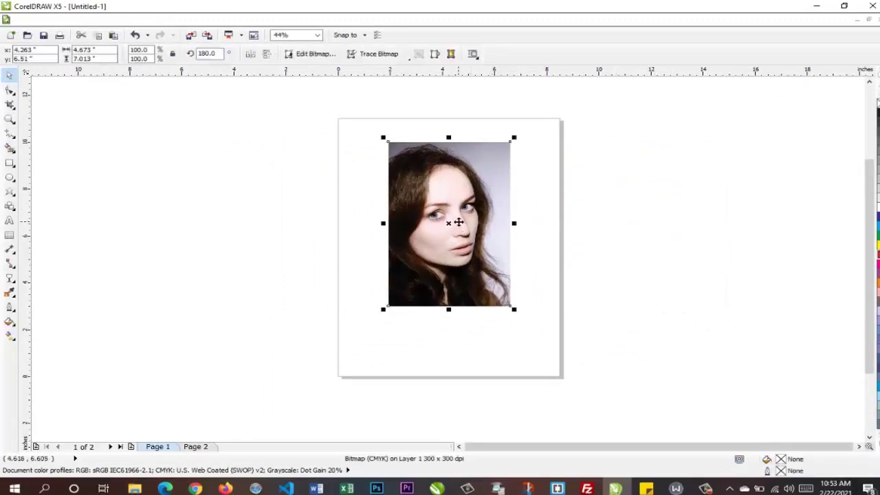
key(ctrl+d)
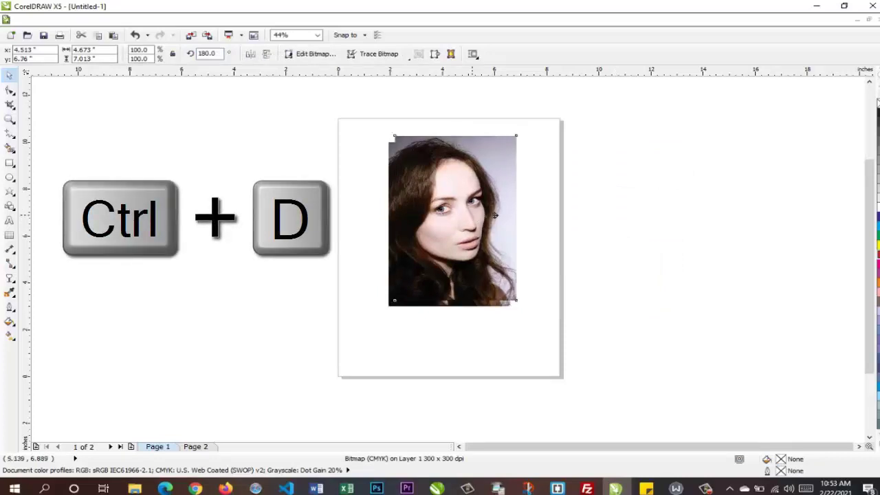
mouse_move(472, 215)
mouse_down()
mouse_move(592, 215)
mouse_move(570, 210)
mouse_move(577, 228)
mouse_move(589, 205)
mouse_move(590, 230)
mouse_move(567, 229)
mouse_move(561, 204)
mouse_move(563, 212)
mouse_up()
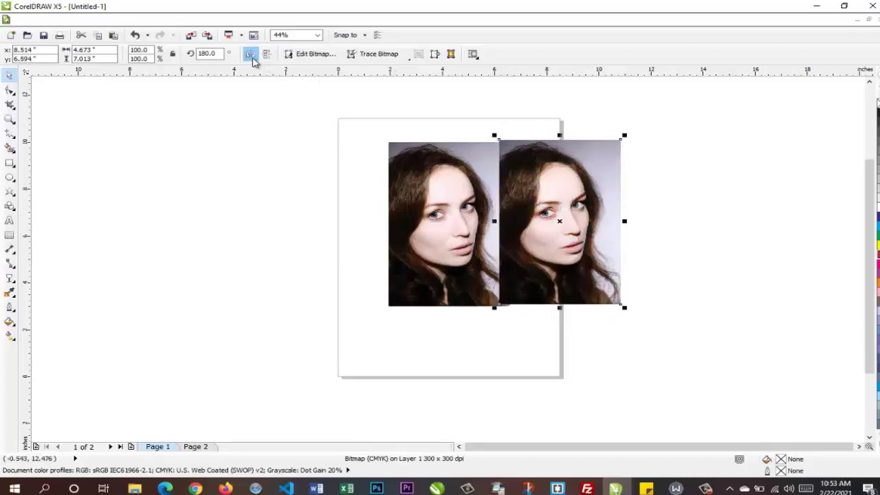
Step: Mirror the duplicate horizontally and separate the two portraits, shifting the original up and left with the duplicate beside it
click(251, 55)
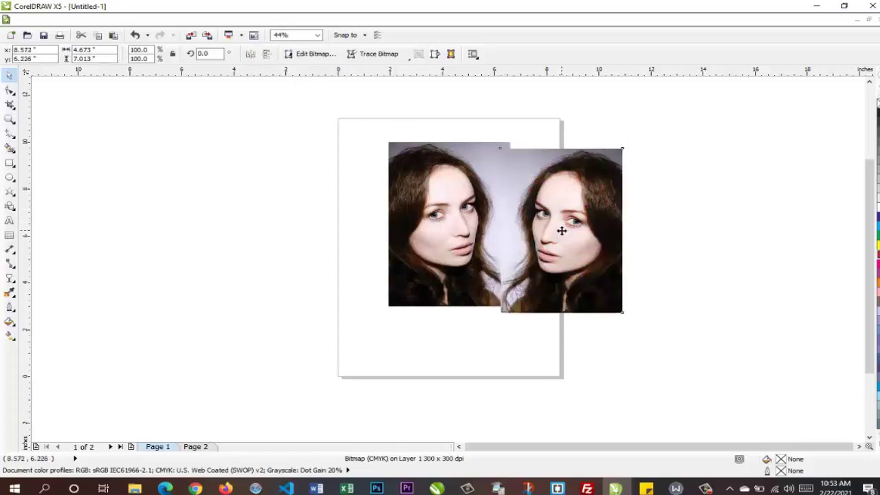
drag(562, 224, 561, 223)
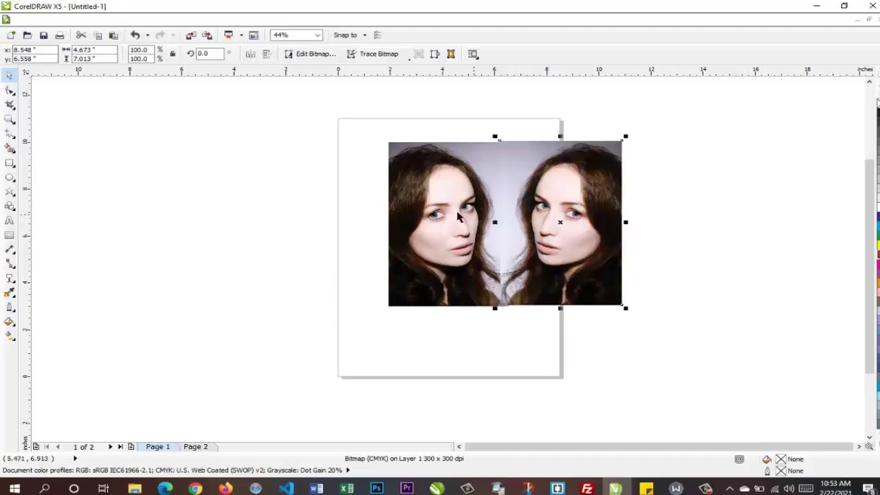
drag(455, 214, 435, 187)
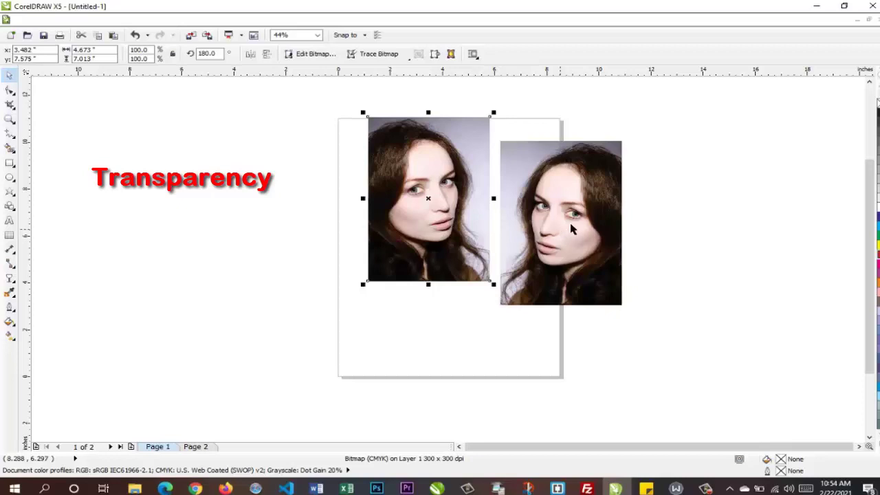
mouse_move(569, 221)
mouse_down()
mouse_move(529, 254)
mouse_move(452, 281)
mouse_move(449, 323)
mouse_move(523, 271)
mouse_move(566, 215)
mouse_up()
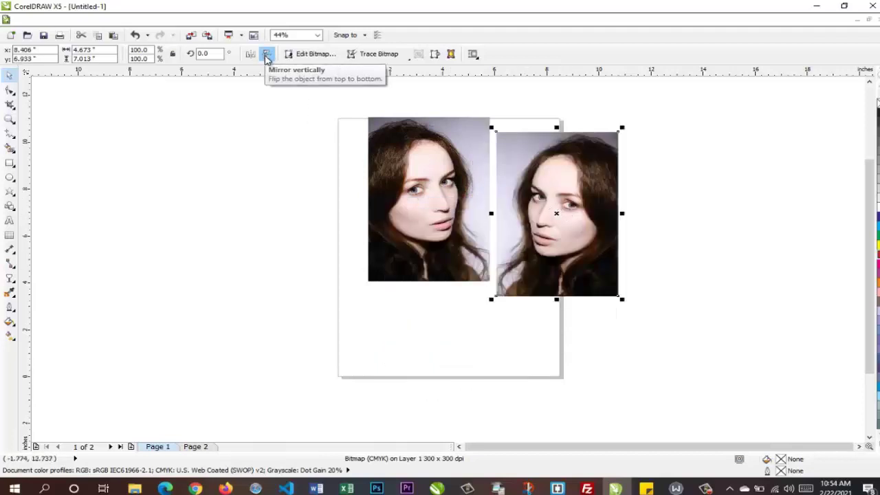
Step: Flip the duplicate vertically, reverse its horizontal mirroring, and align it directly beneath the original portrait
click(266, 55)
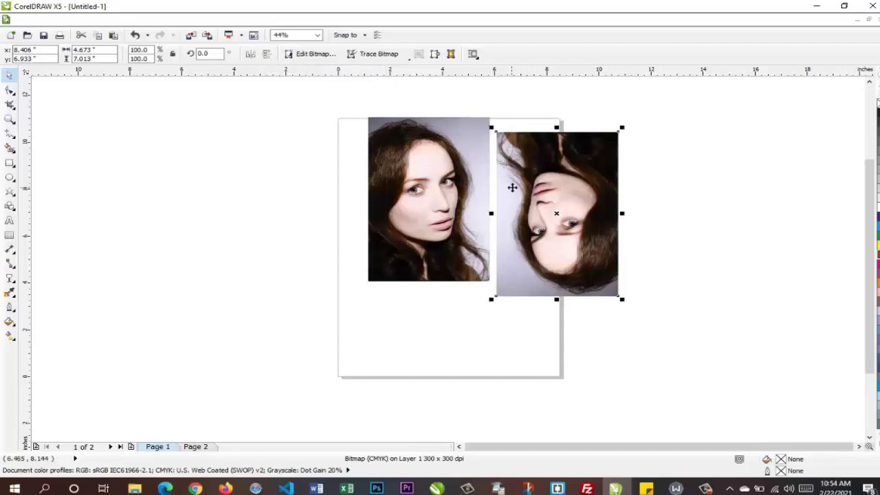
drag(534, 187, 447, 292)
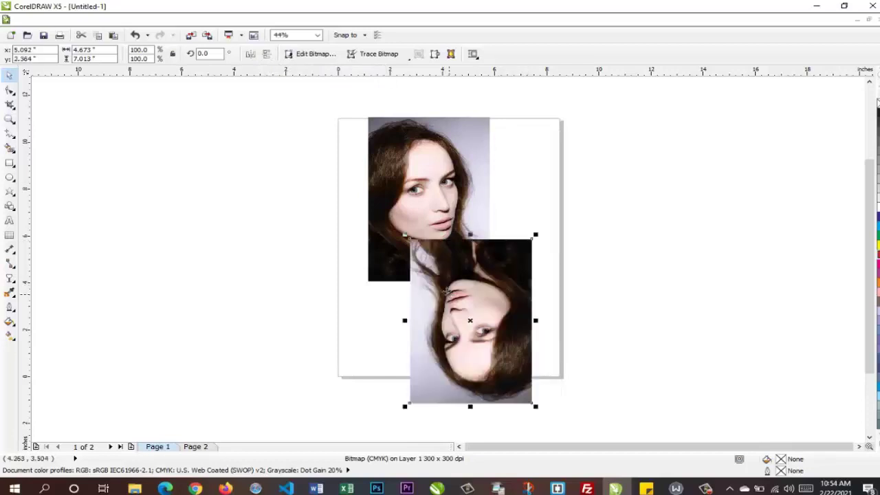
click(250, 55)
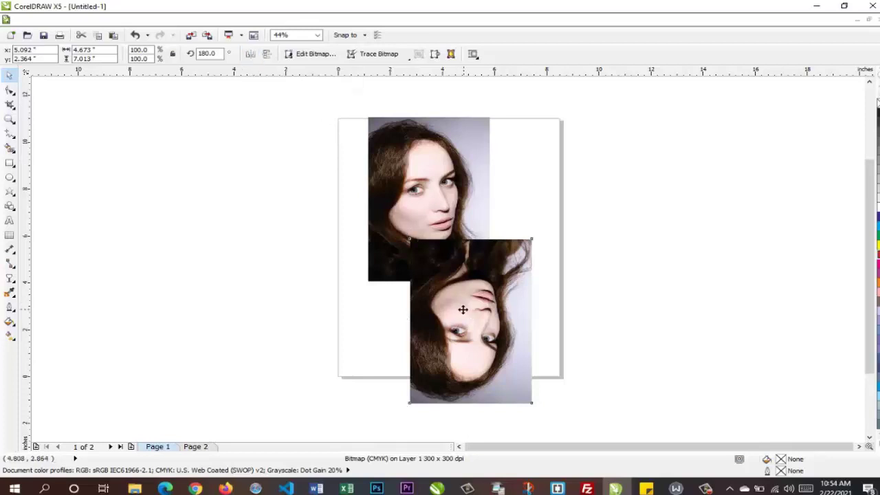
drag(463, 309, 425, 352)
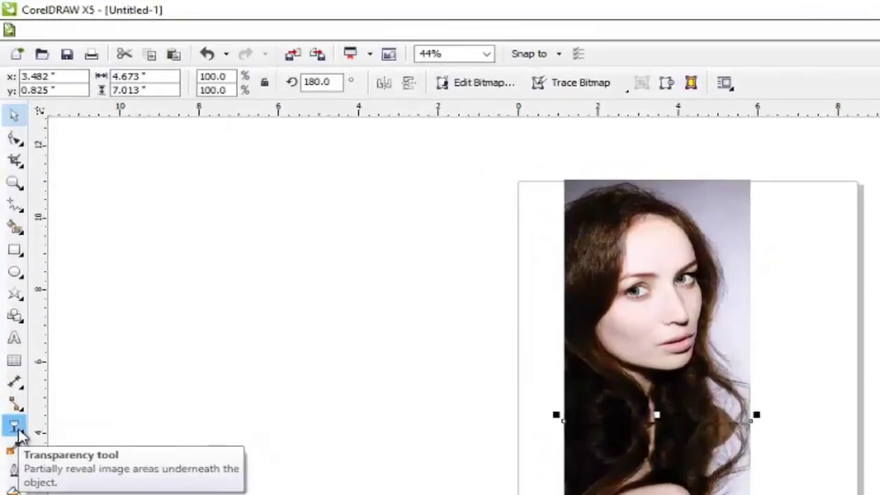
Step: Apply a linear transparency to the flipped duplicate, fading it from its top edge down to near its bottom, and deselect it
click(10, 332)
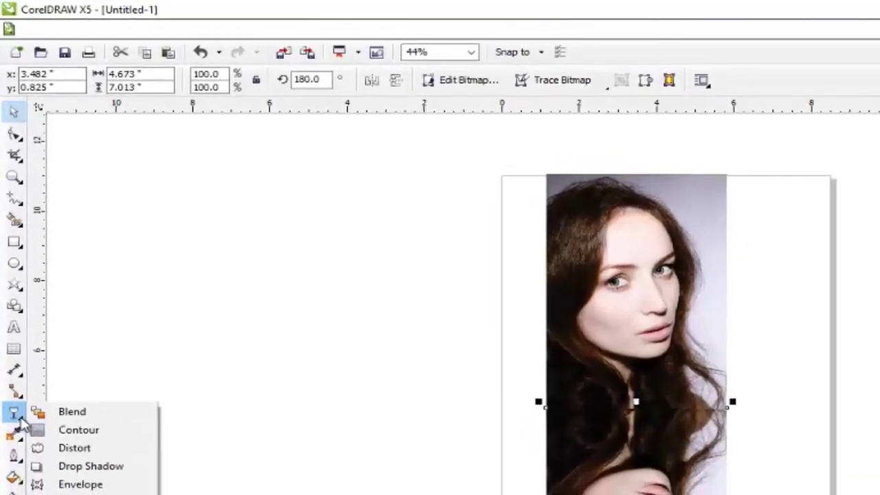
click(84, 467)
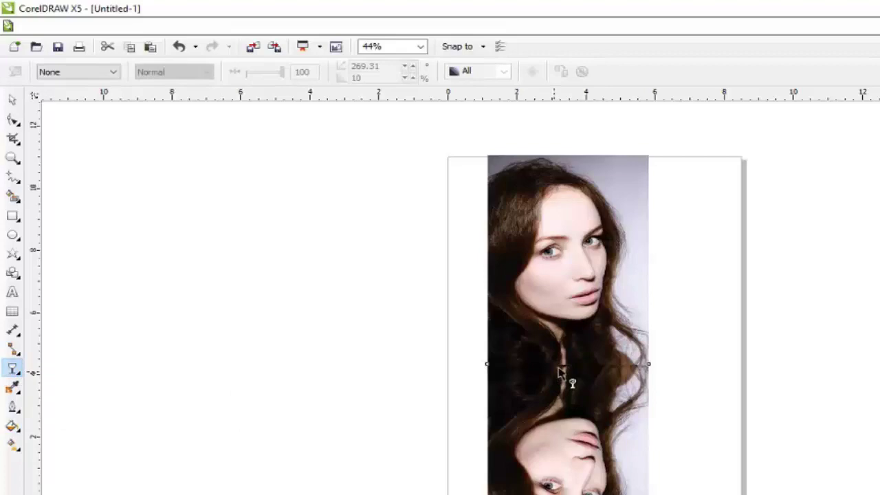
drag(555, 372, 557, 466)
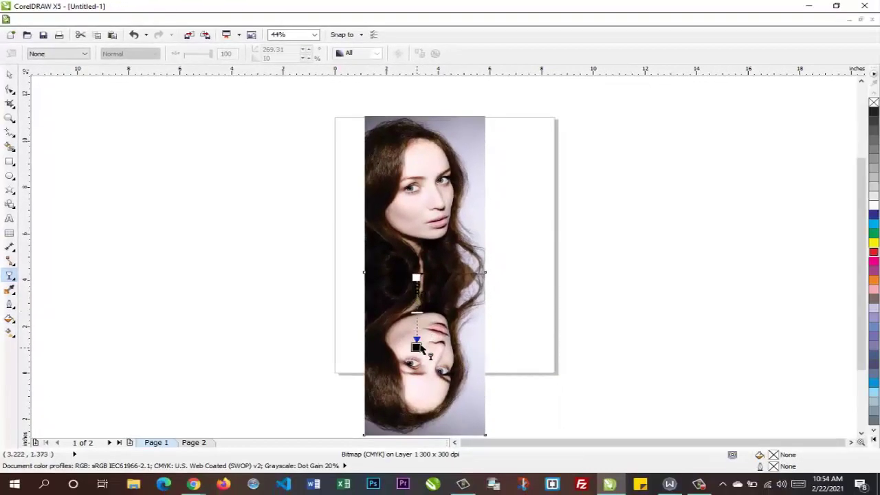
drag(420, 349, 416, 389)
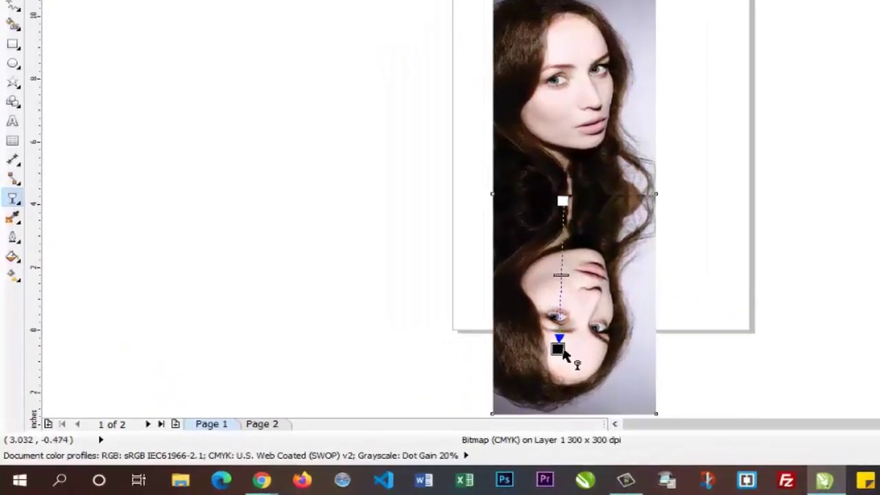
drag(563, 351, 560, 360)
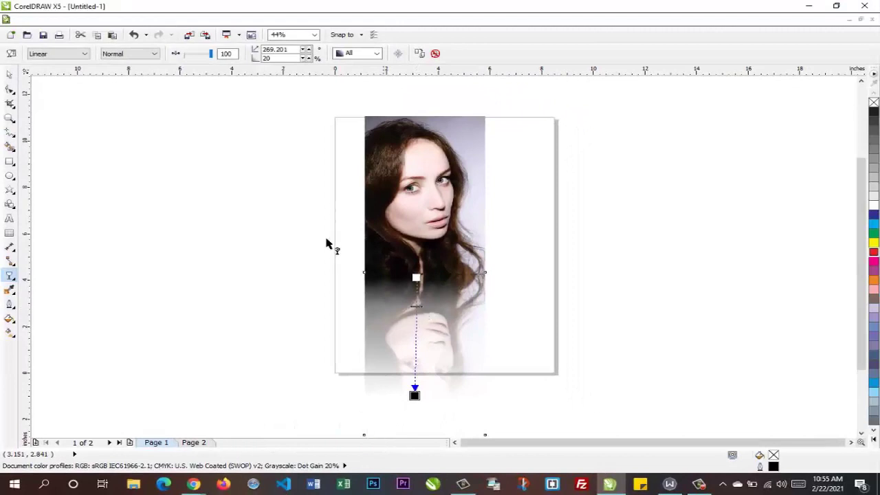
click(9, 74)
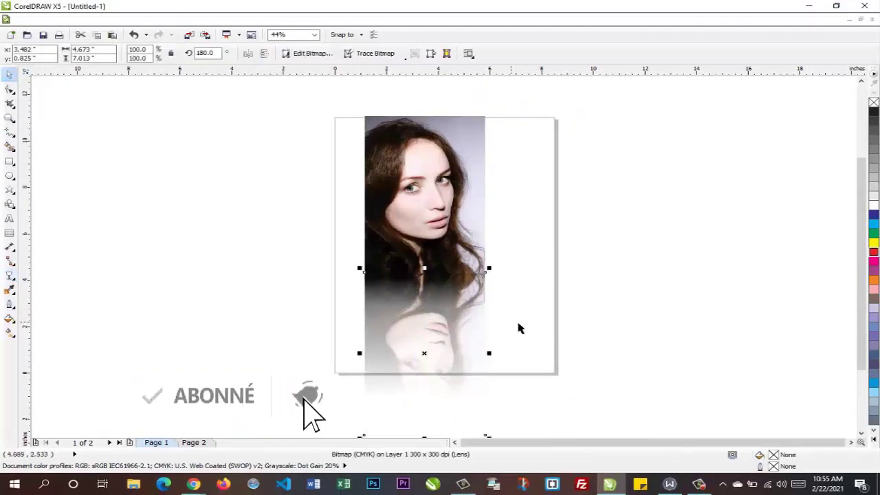
click(616, 310)
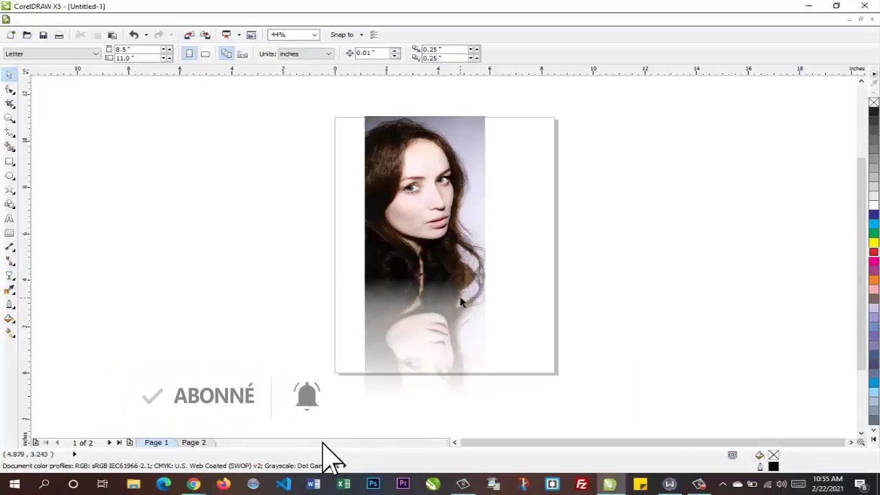
Step: Preview the portrait and its faded reflection in full screen and return to the normal view
click(440, 154)
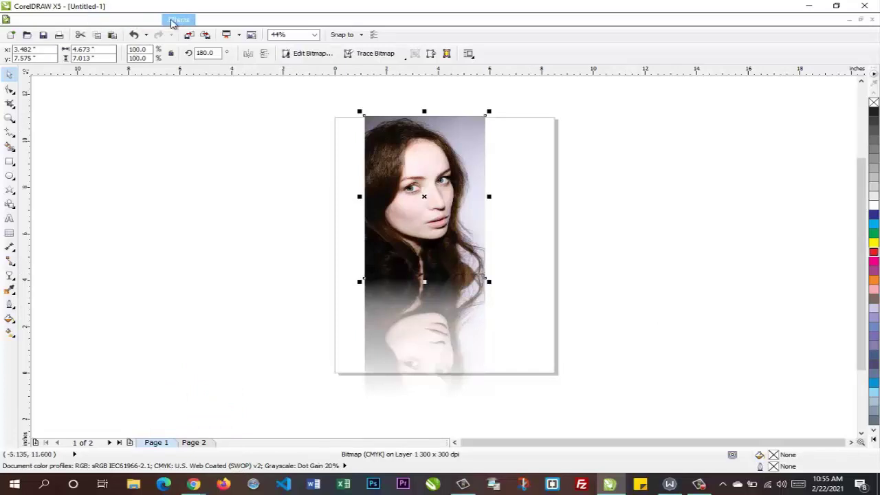
click(76, 19)
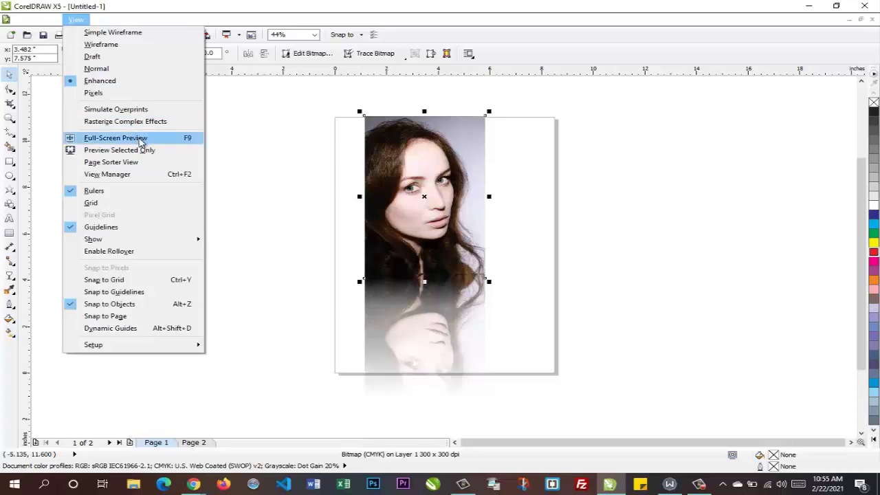
click(139, 140)
key(F9)
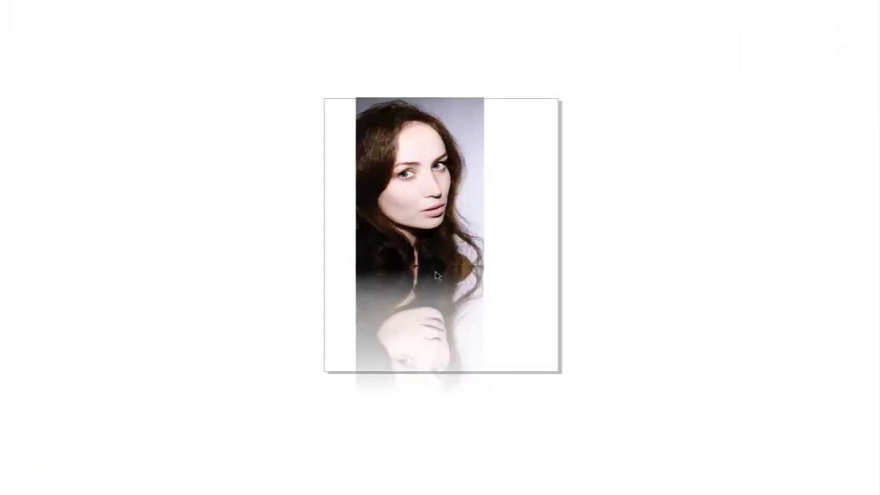
key(Escape)
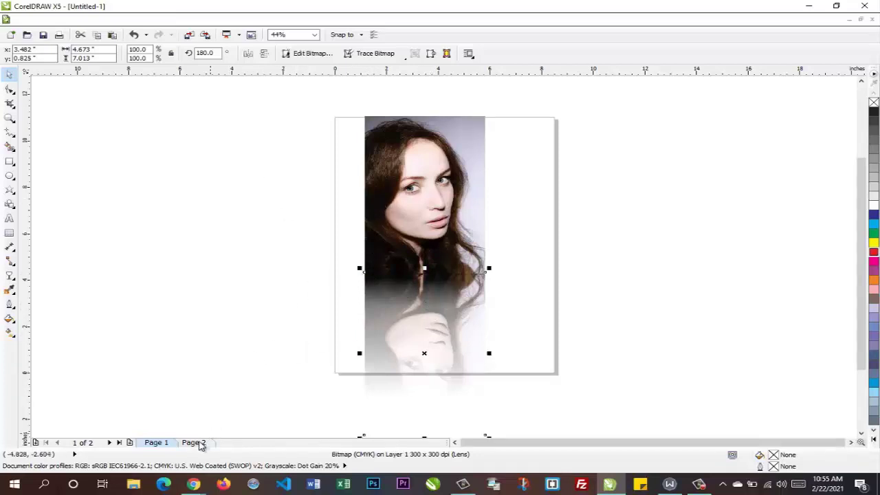
Step: On Page 2, move the green Football logo to the left and the woman's image with its reflection to the page's right edge
click(197, 442)
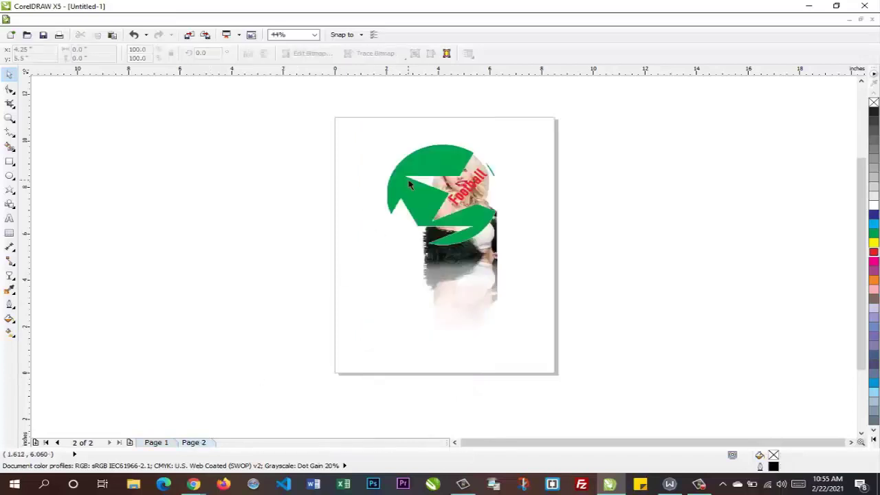
click(408, 185)
drag(409, 184, 320, 189)
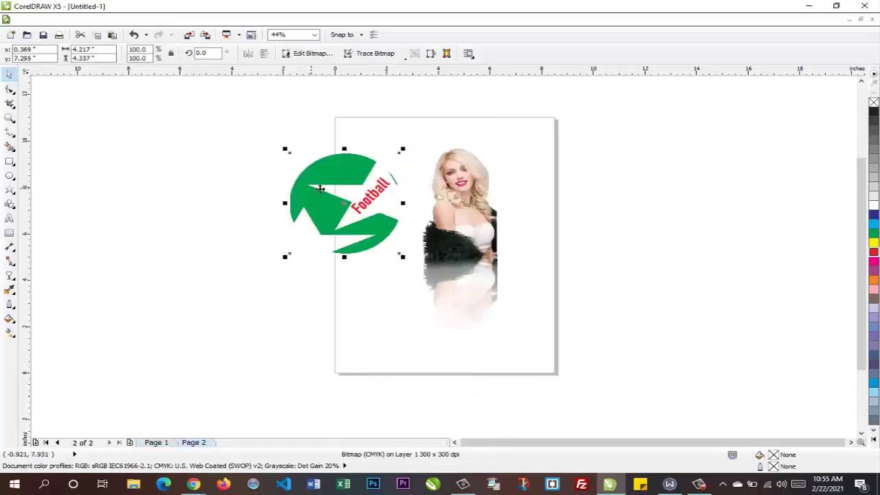
drag(437, 213, 545, 227)
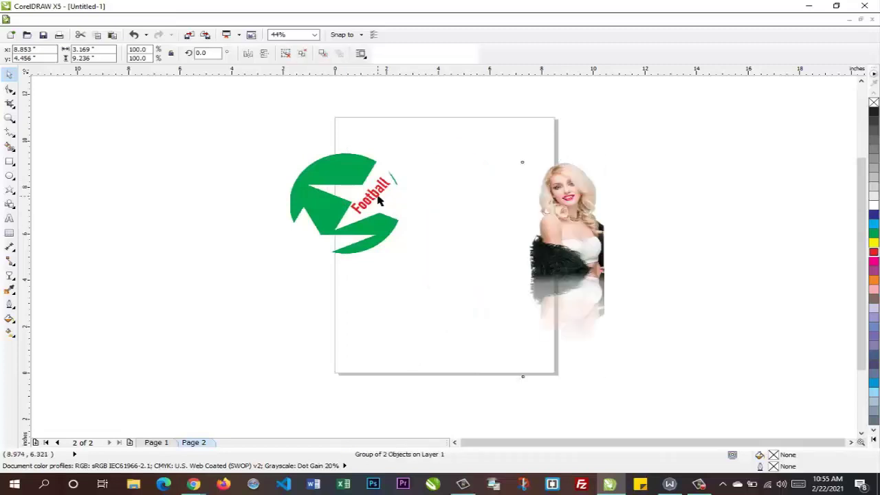
click(329, 202)
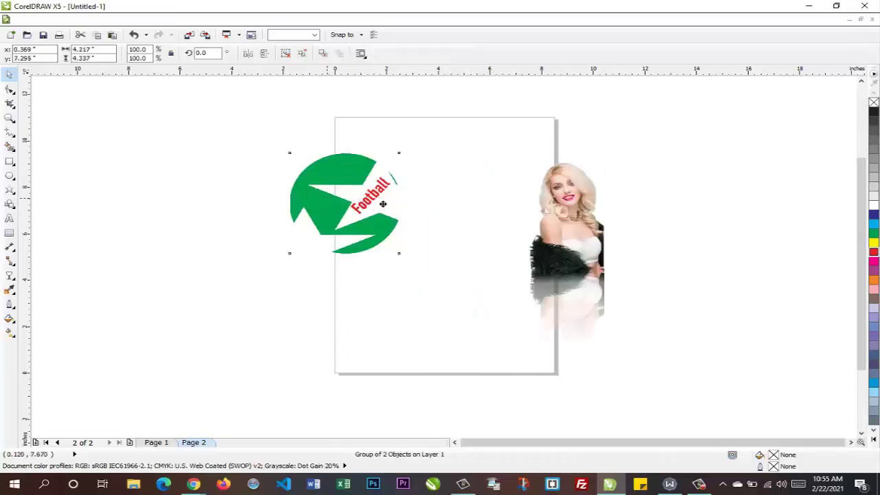
Step: Move the green Football logo on Page 2 right and slightly down, fully inside the page beside the woman's image
drag(329, 202, 396, 189)
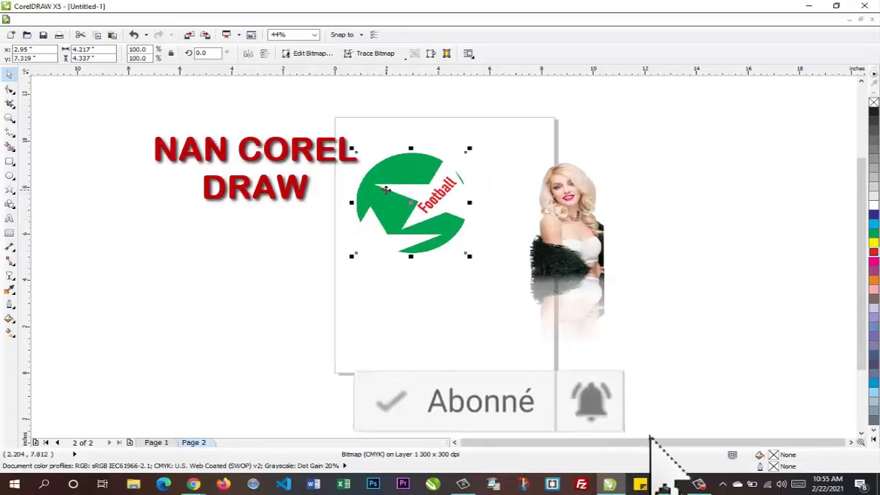
drag(387, 190, 413, 203)
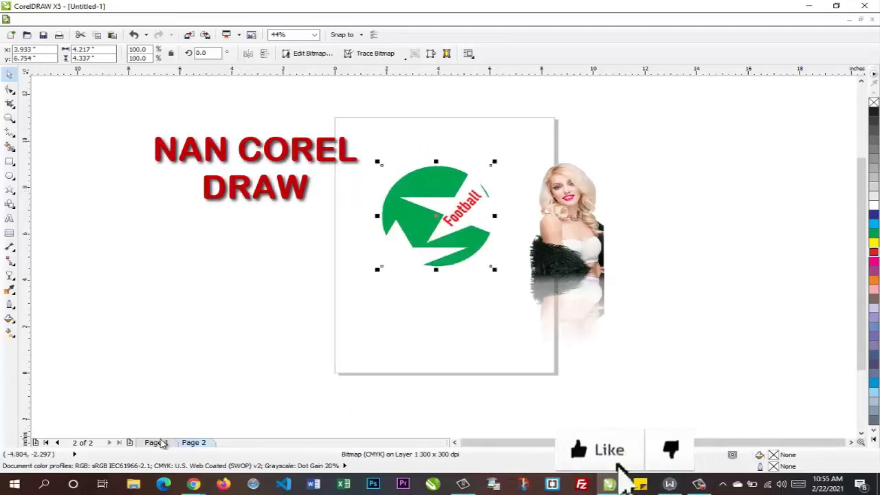
Step: Look at Page 1, return to Page 2 and add a new blank page after it
click(157, 443)
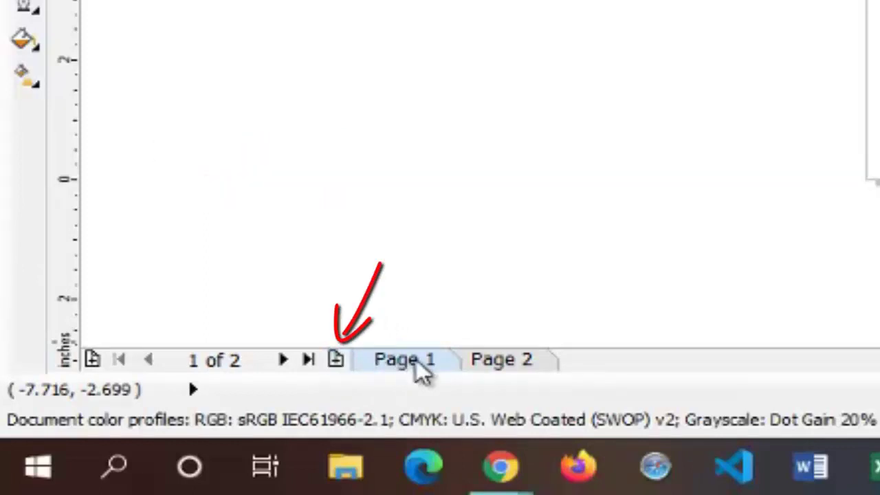
click(495, 364)
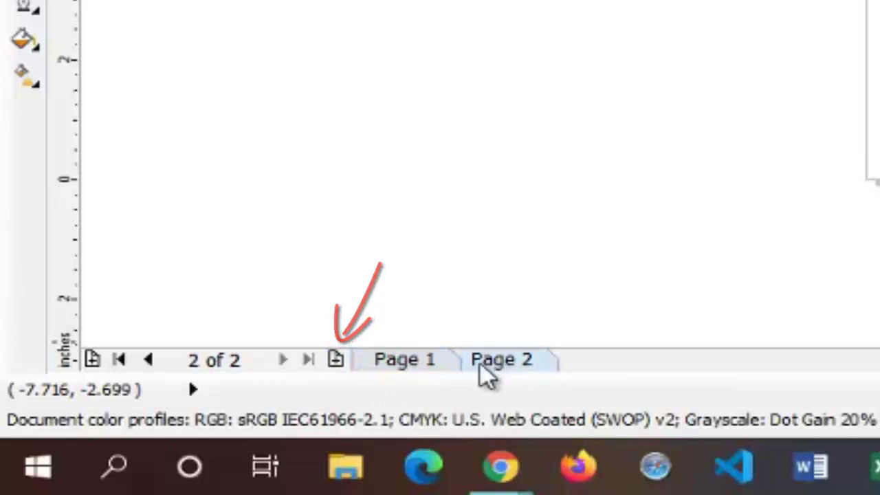
click(337, 359)
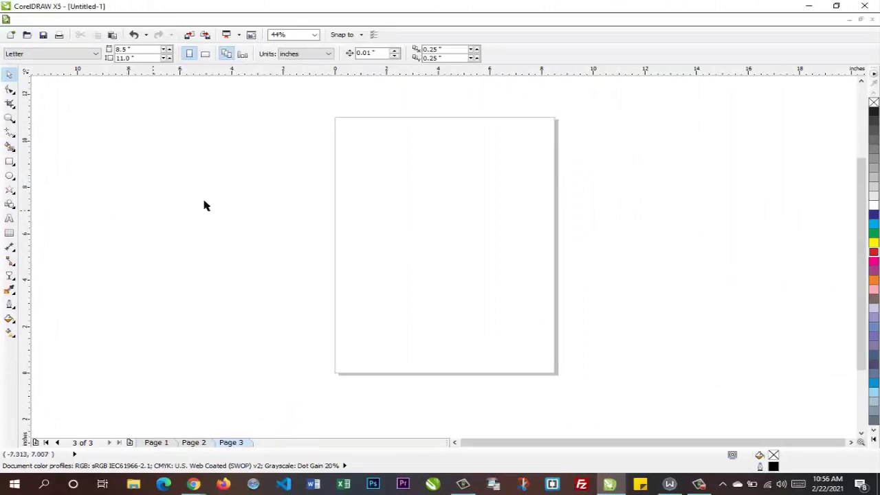
click(10, 177)
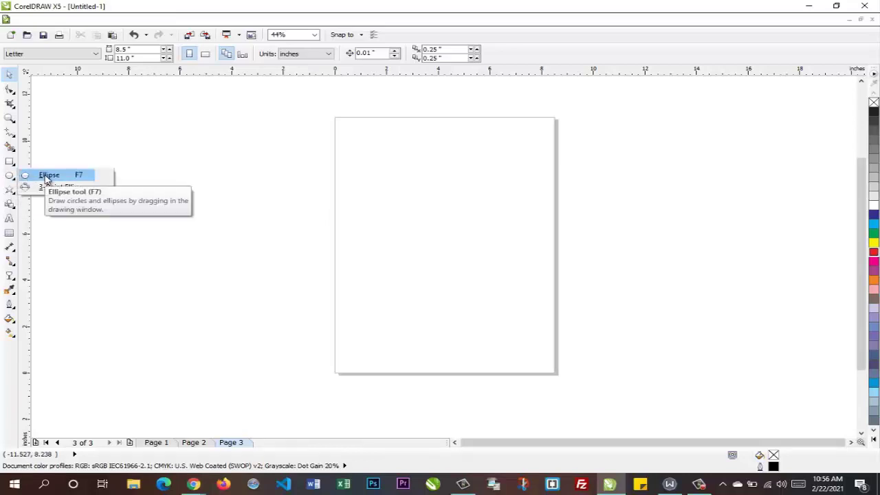
click(46, 176)
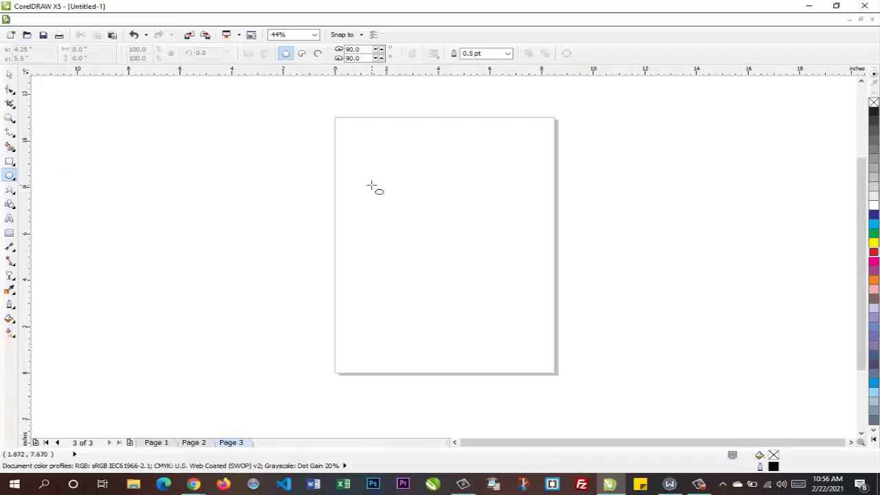
drag(370, 185, 556, 335)
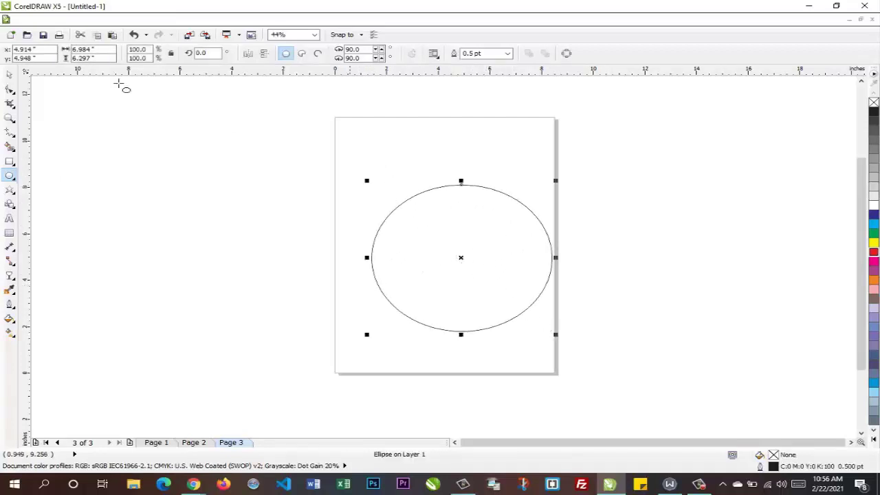
click(9, 74)
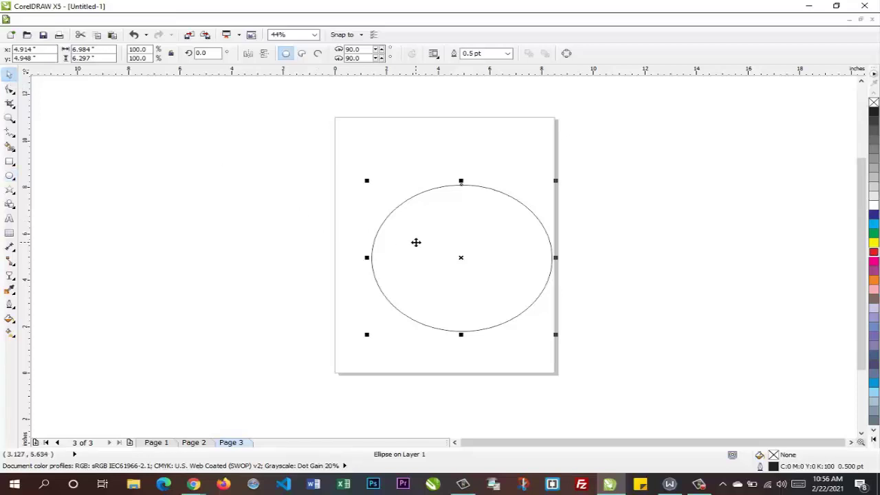
key(Delete)
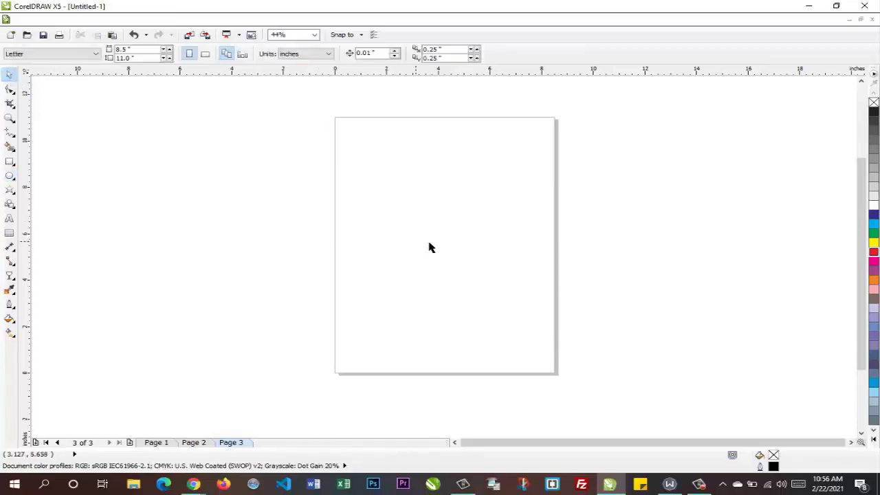
Step: Draw a perfect circle about 5.5 inches in diameter with the Ellipse tool and center it on Page 3
click(10, 176)
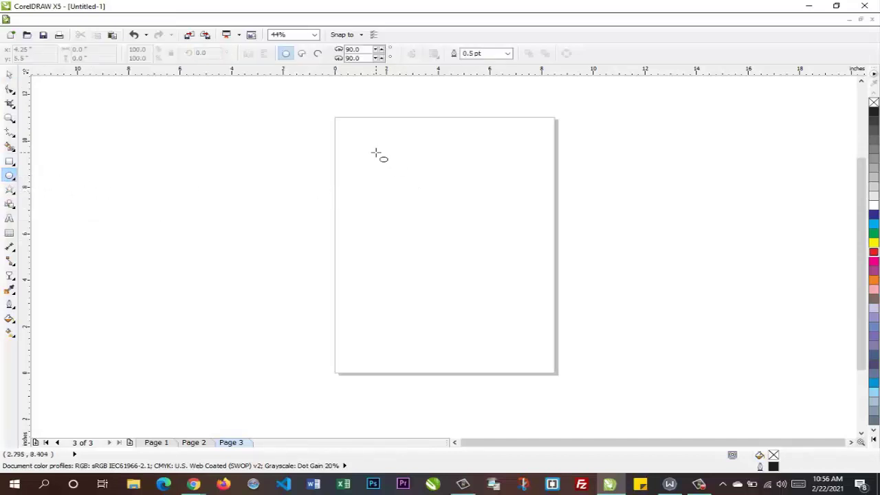
key(ctrl)
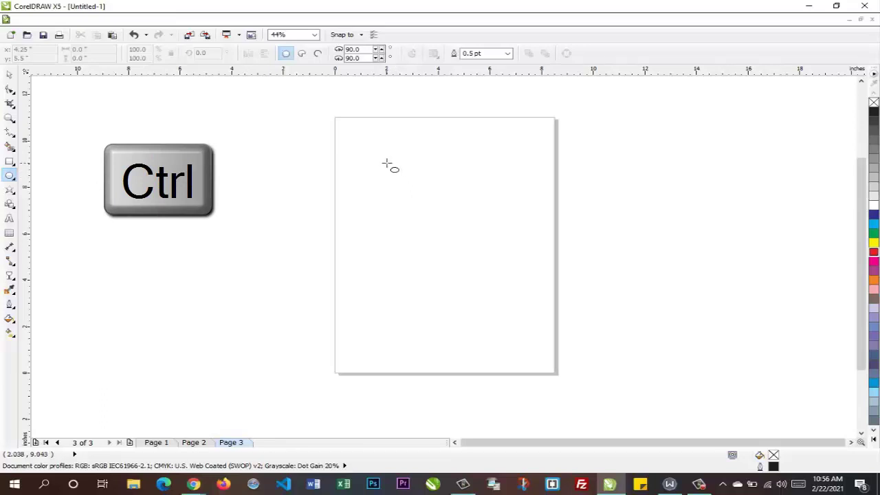
drag(387, 163, 520, 291)
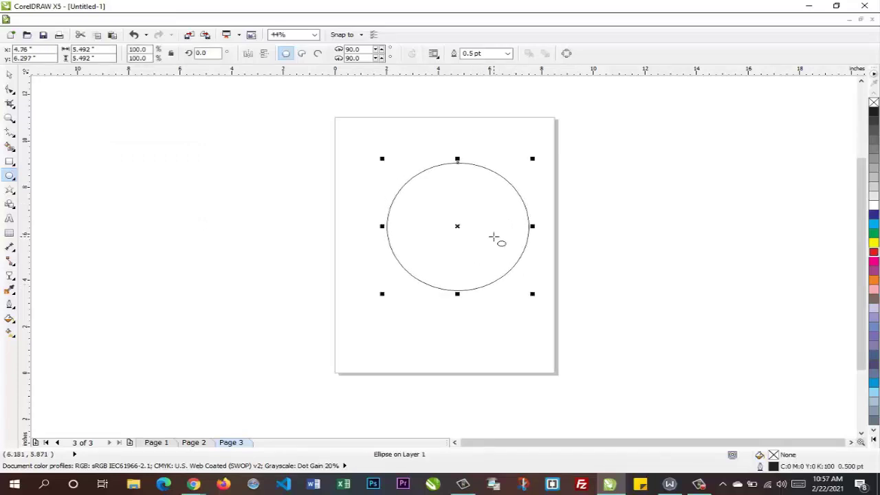
key(p)
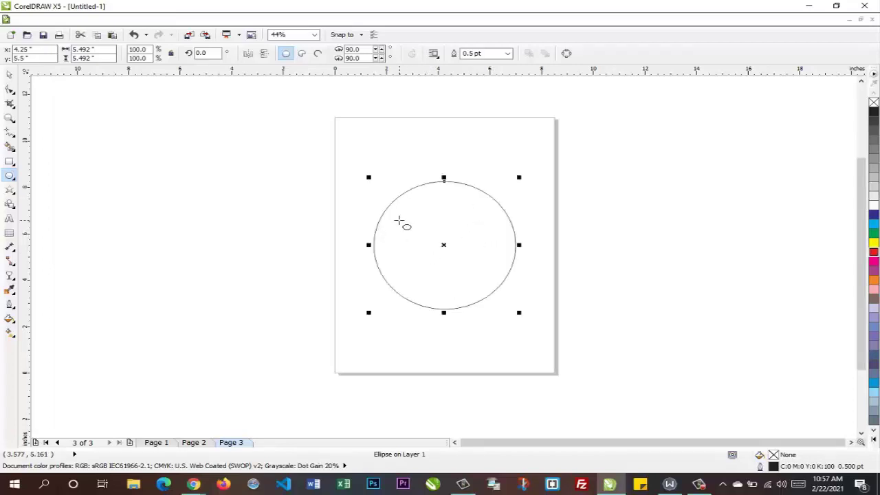
Step: Fill the circle with solid blue (C100 M100 Y0 K0) and remove its outline
click(10, 76)
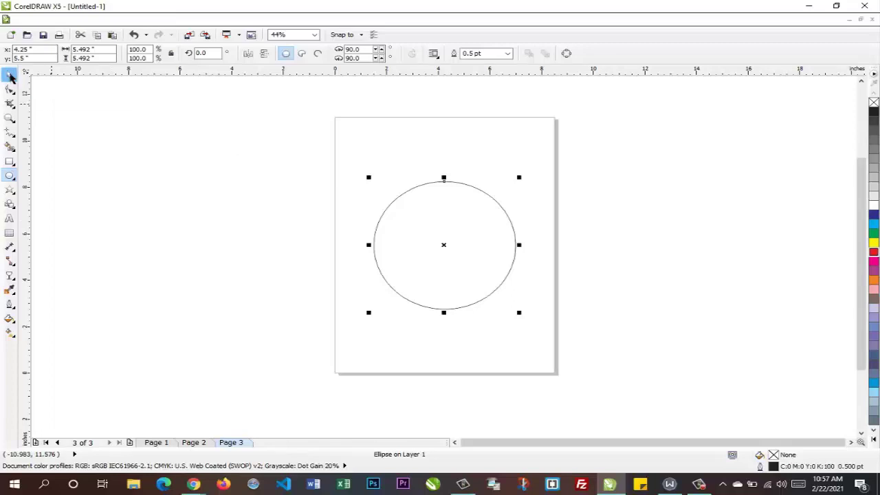
click(872, 215)
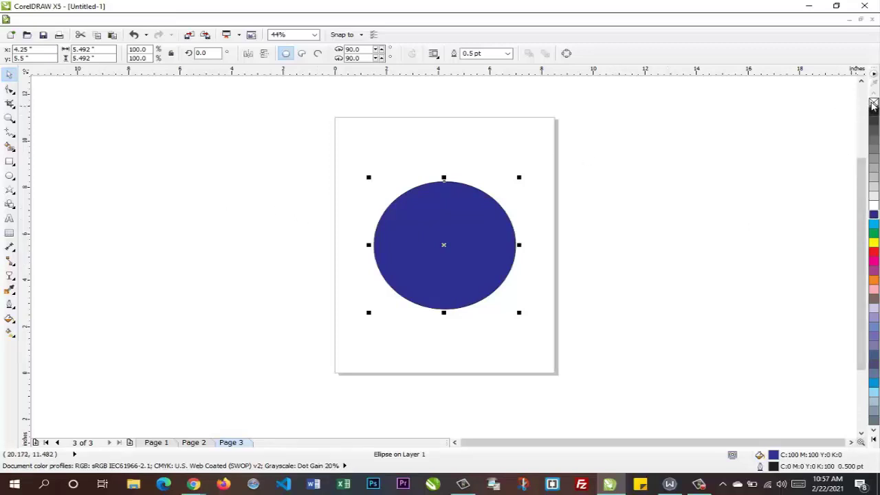
right_click(873, 103)
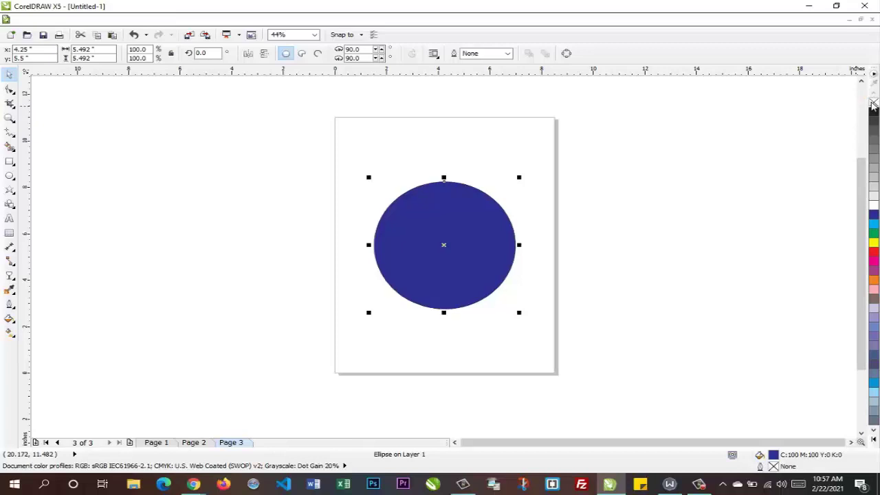
click(455, 232)
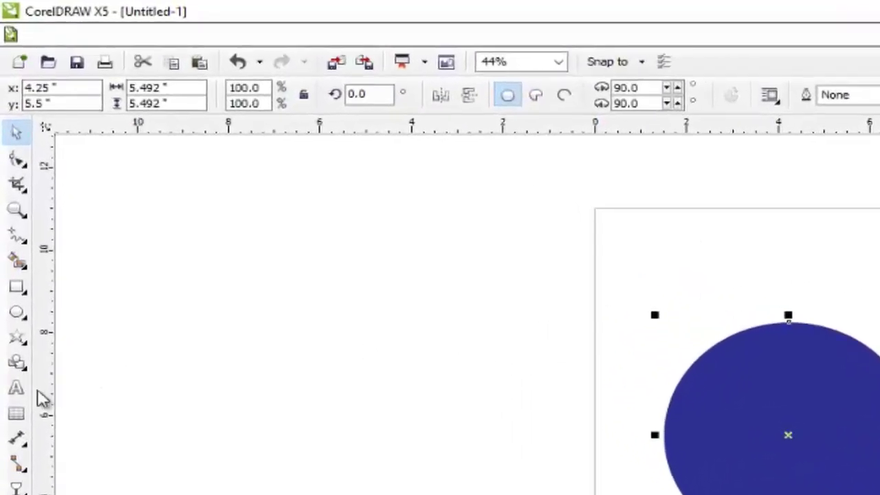
Step: Draw a five-pointed star about 5.9 by 4.9 inches left of the page, filled green without an outline
click(20, 348)
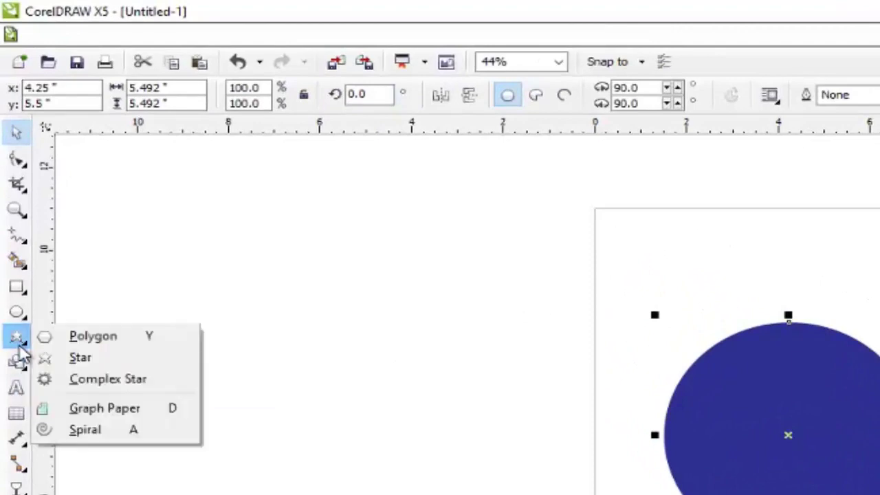
click(80, 358)
drag(115, 170, 273, 289)
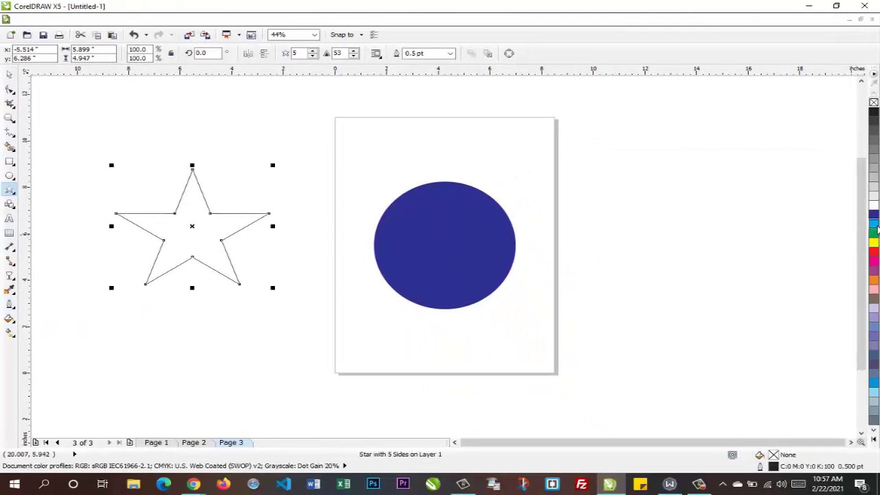
click(874, 235)
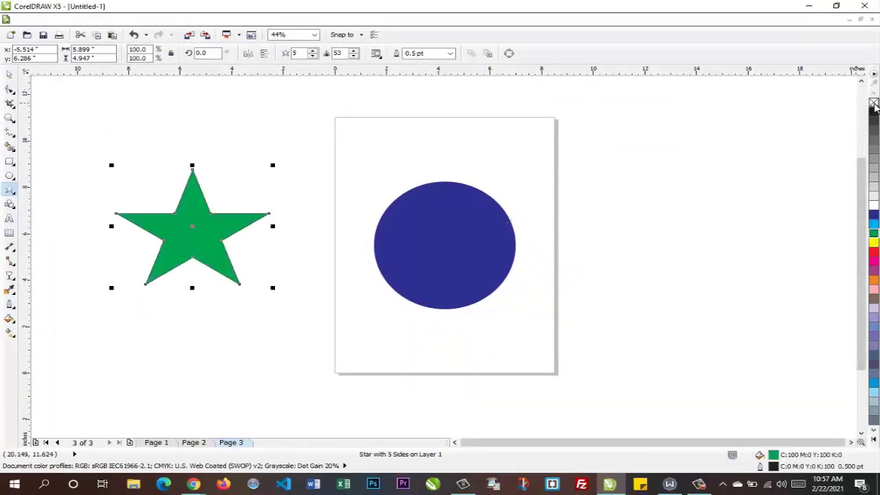
right_click(874, 103)
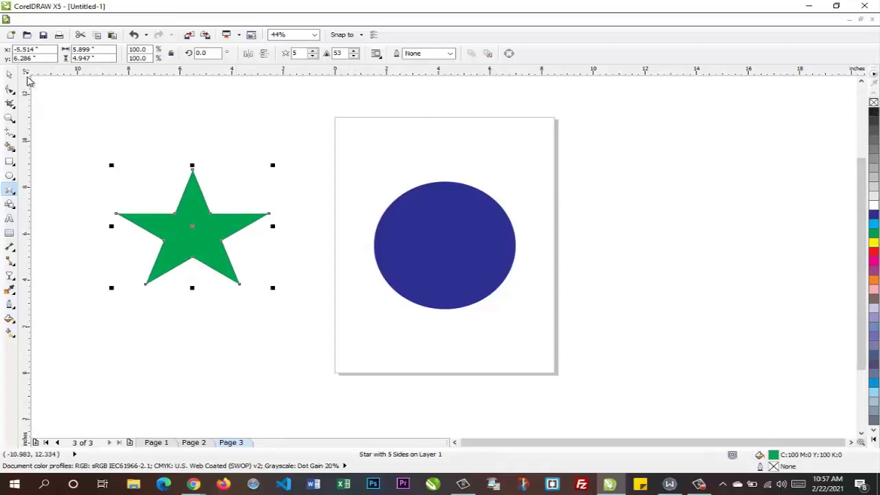
Step: Move the star over the right side of the blue circle and recolor it red
key(space)
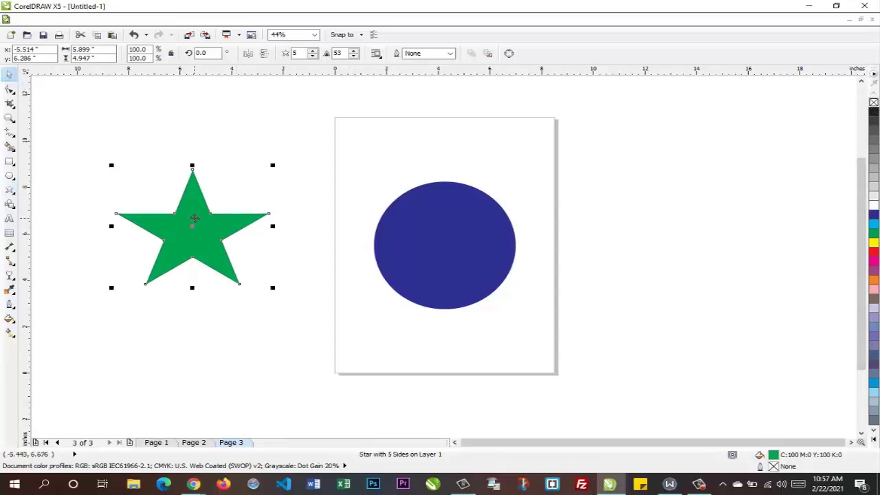
drag(194, 218, 489, 227)
click(873, 251)
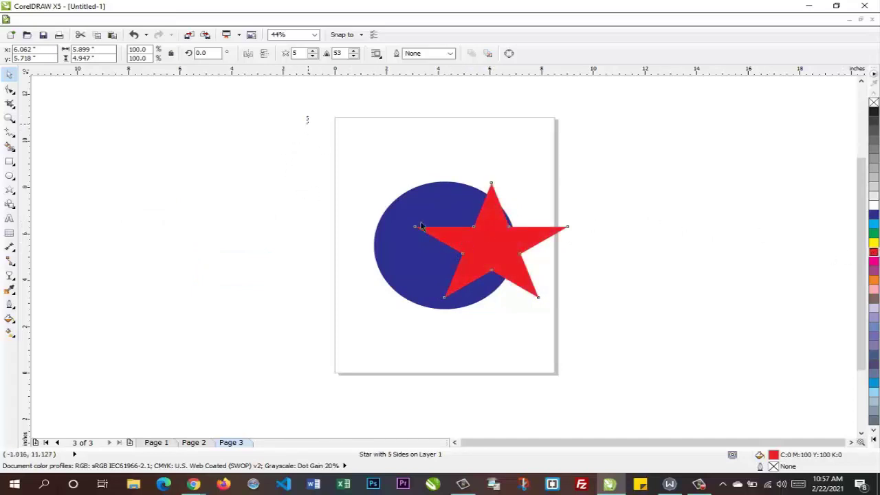
Step: Trim the blue circle with the overlapping red star and move the star off to the right of the page
drag(307, 117, 661, 367)
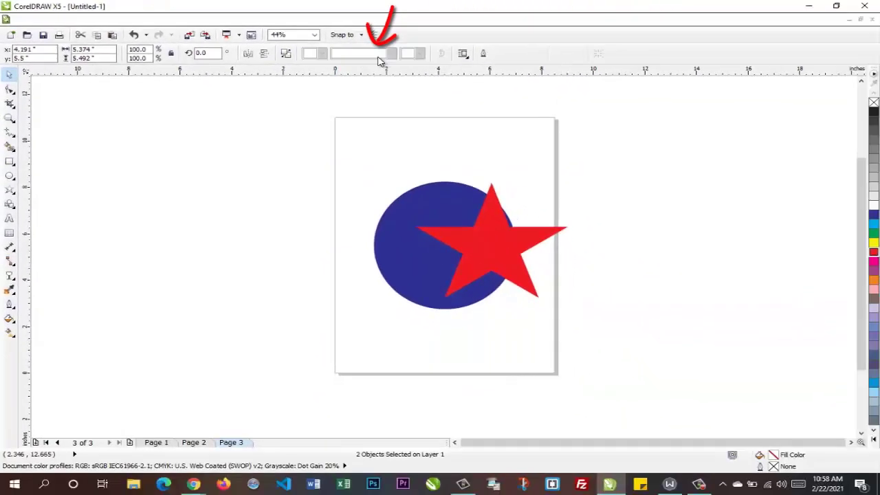
click(651, 93)
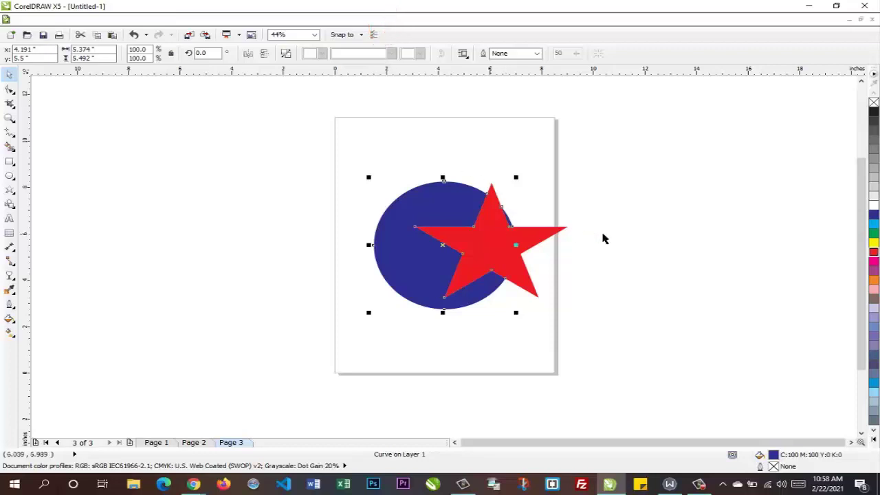
click(499, 251)
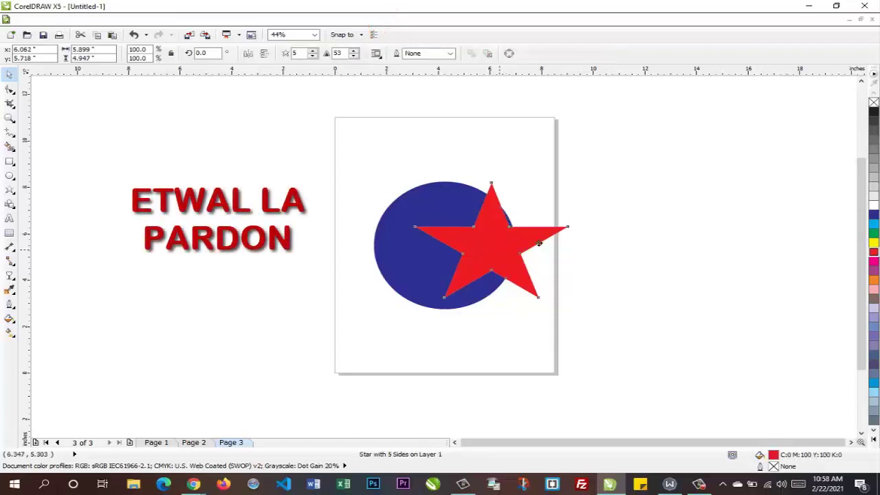
drag(499, 250, 636, 228)
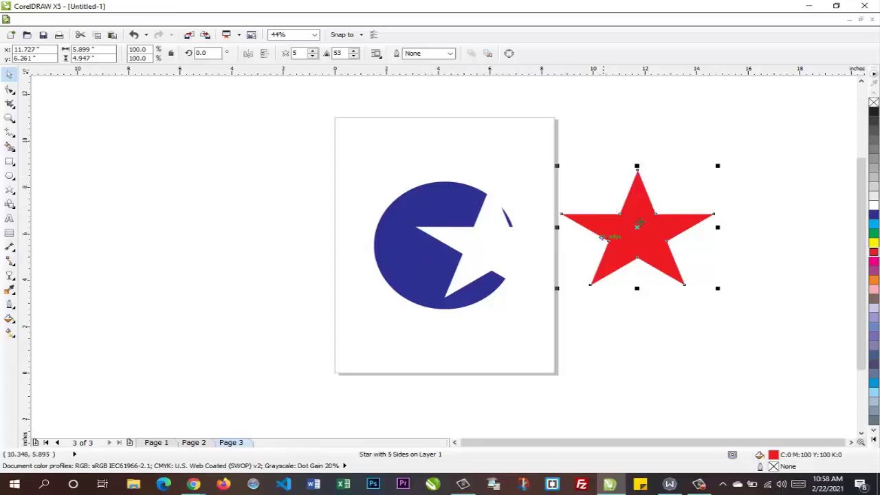
Step: Place the star over the blue shape's lower-left part, trim the shape with it, and move the star left of the page
drag(646, 216, 383, 266)
drag(240, 107, 623, 389)
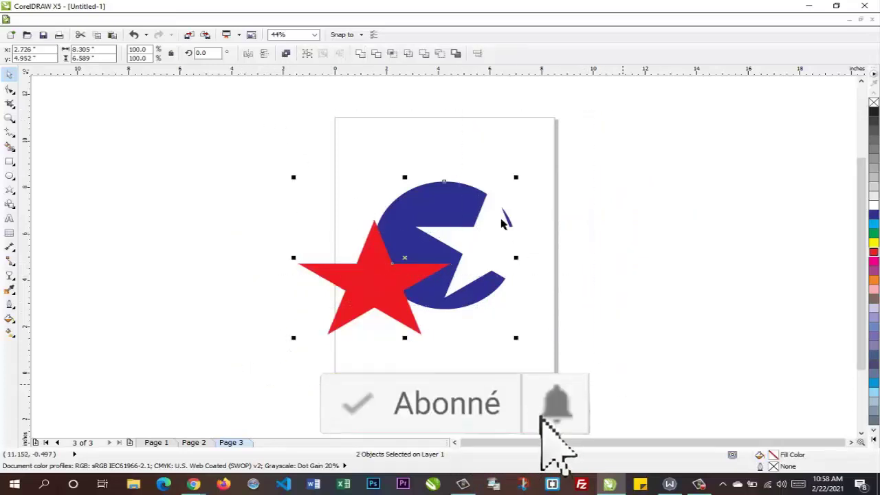
click(377, 53)
click(383, 285)
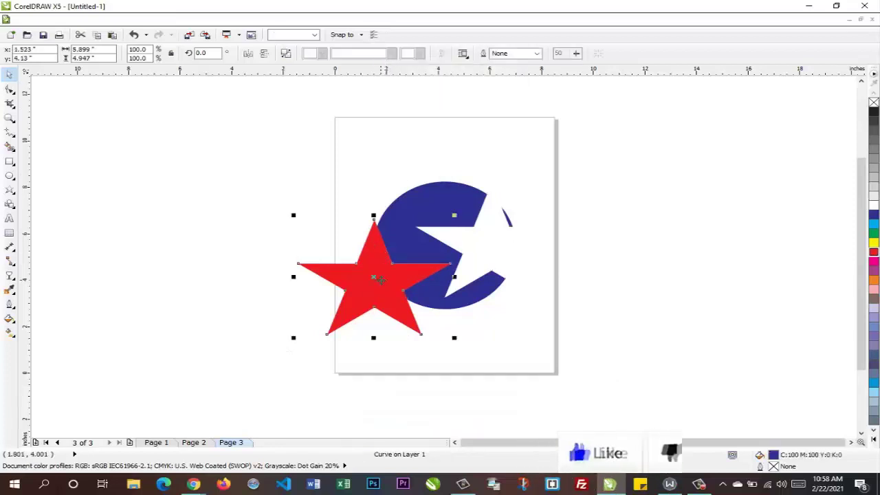
drag(383, 285, 280, 250)
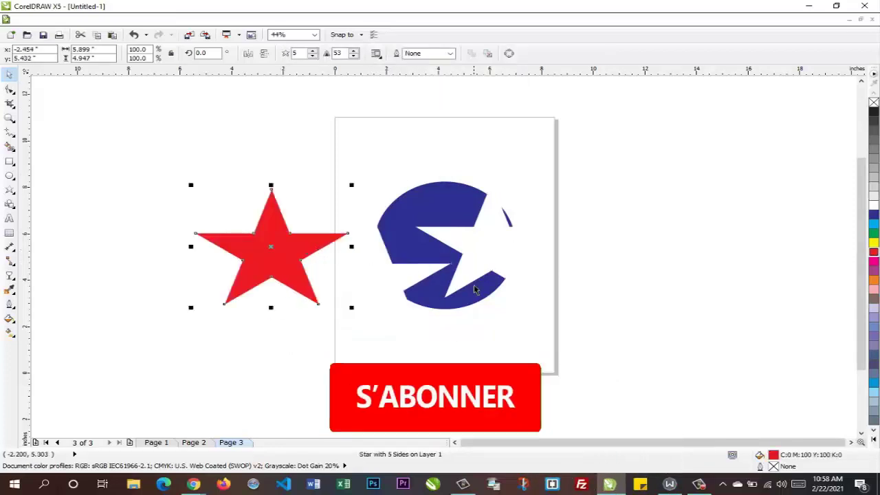
Step: Move the trimmed blue shape upward on the page and select the red star
click(417, 223)
drag(417, 223, 434, 179)
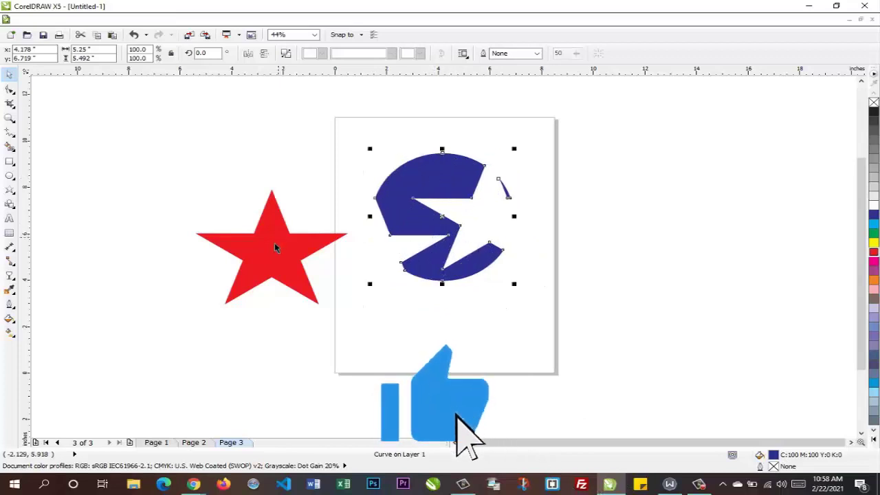
click(273, 244)
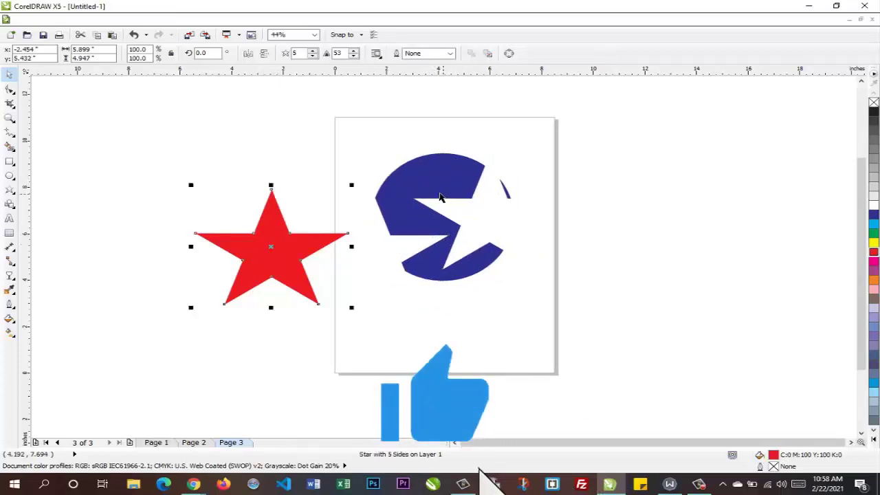